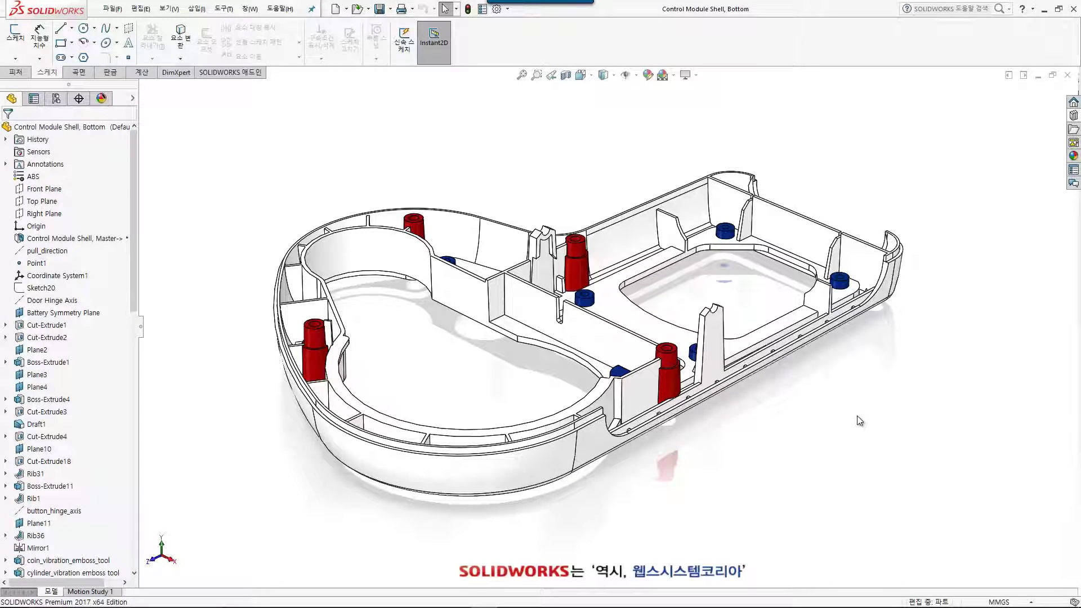
# - Start Print3D, use the shell's bottom face as the print bed, and auto-fit orientation to 91.00°
pyautogui.click(112, 8)
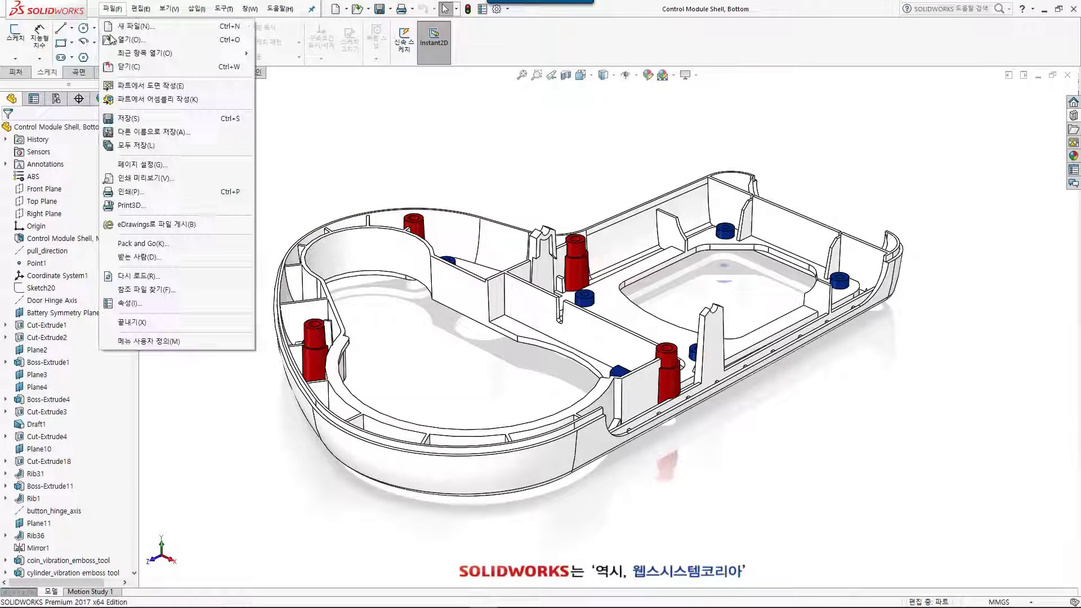
pyautogui.click(138, 205)
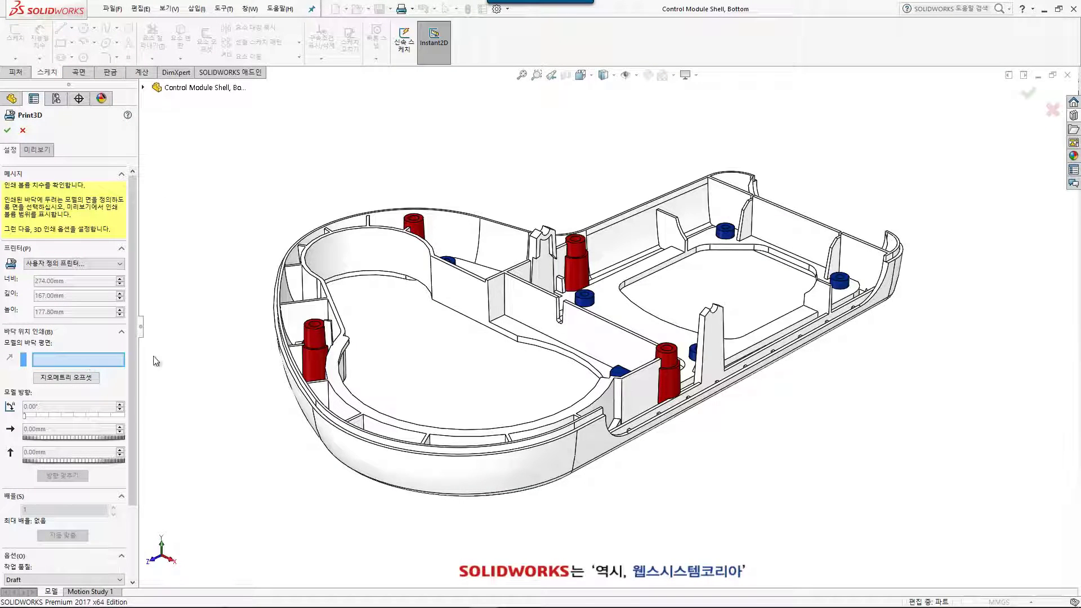
pyautogui.moveTo(453, 334); pyautogui.dragTo(433, 257, button='middle')
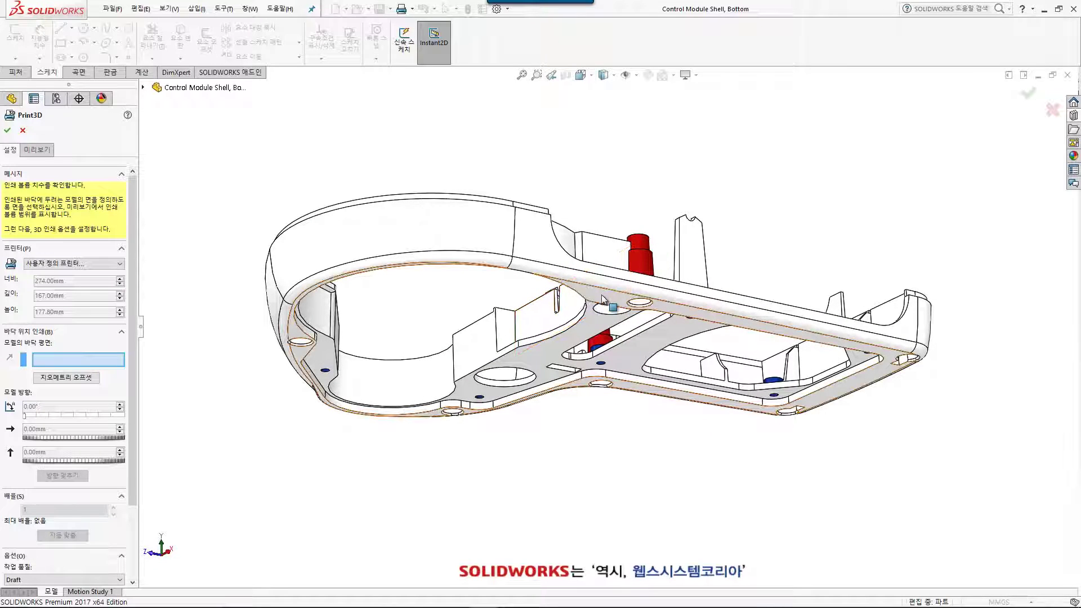
pyautogui.click(601, 299)
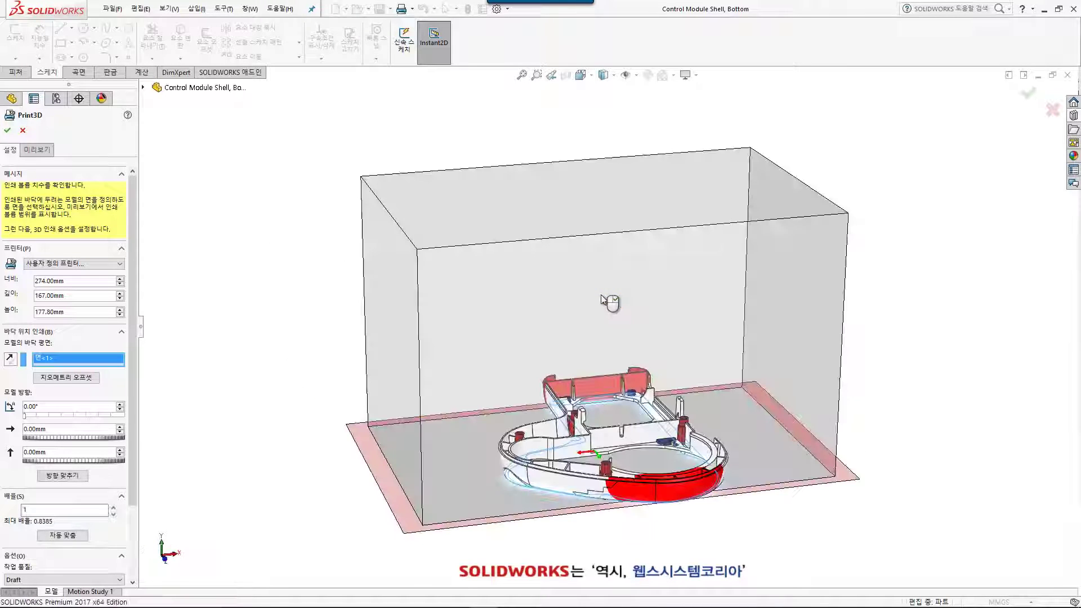
pyautogui.click(71, 479)
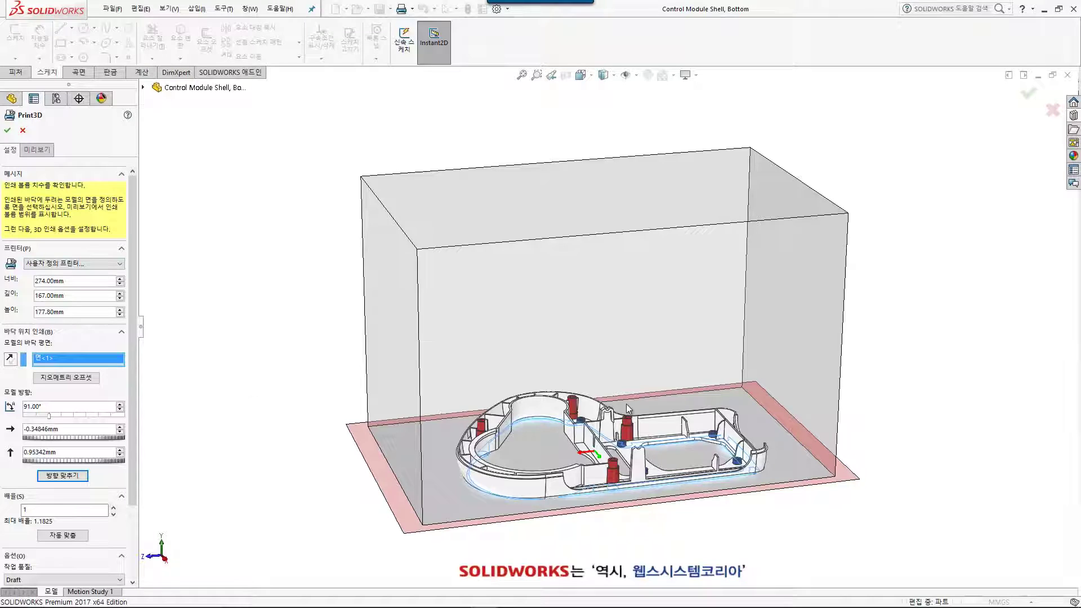
pyautogui.moveTo(193, 373); pyautogui.dragTo(369, 431, button='middle')
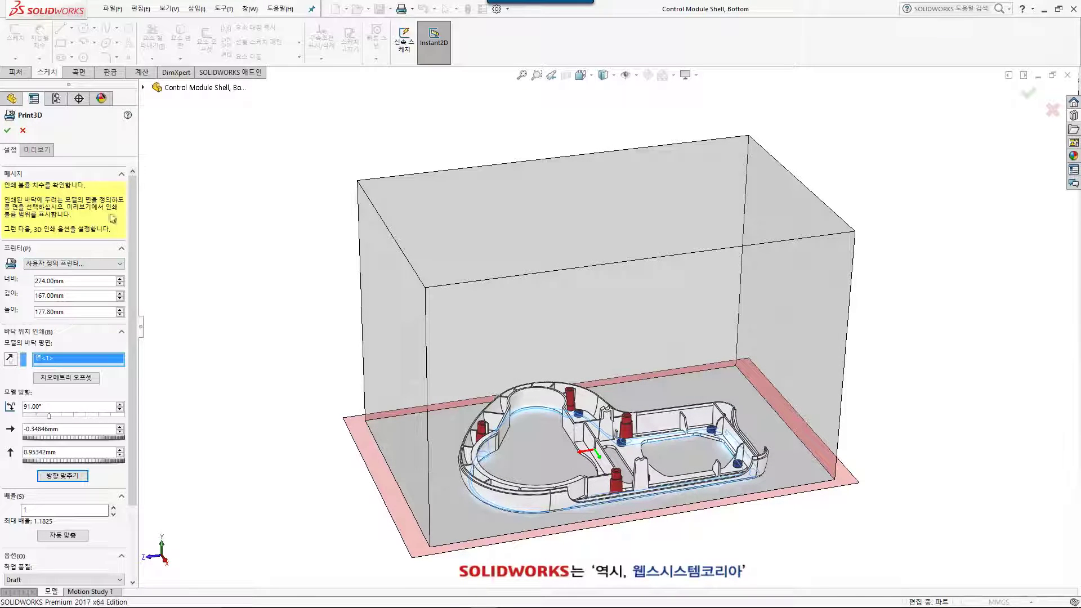
# - Run a Thickness/Gap Analysis in Print3D Preview with a custom 0.900mm minimum thickness
pyautogui.click(37, 150)
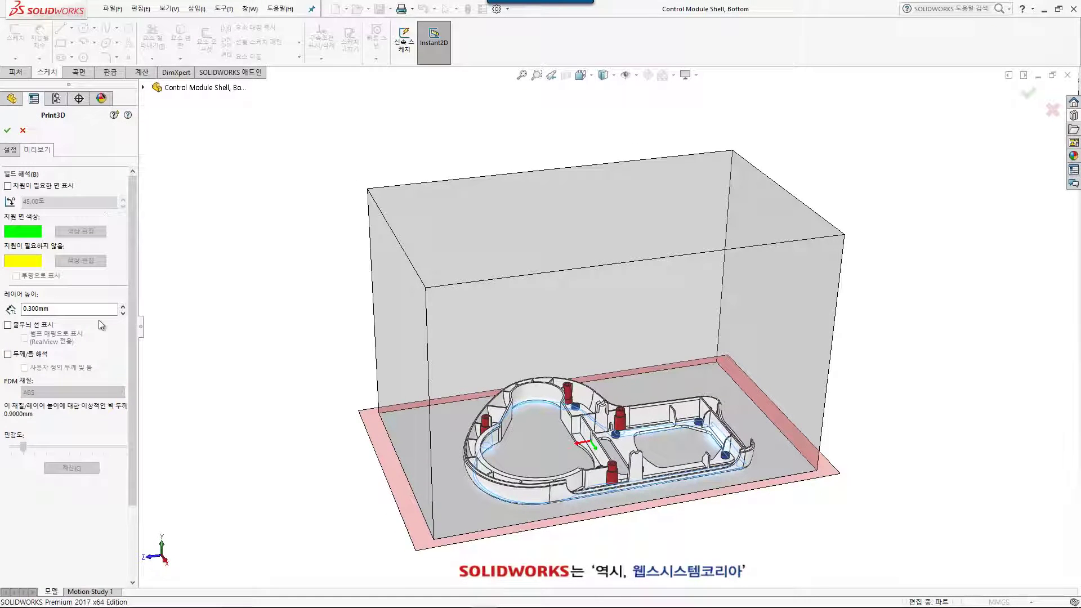
pyautogui.click(16, 355)
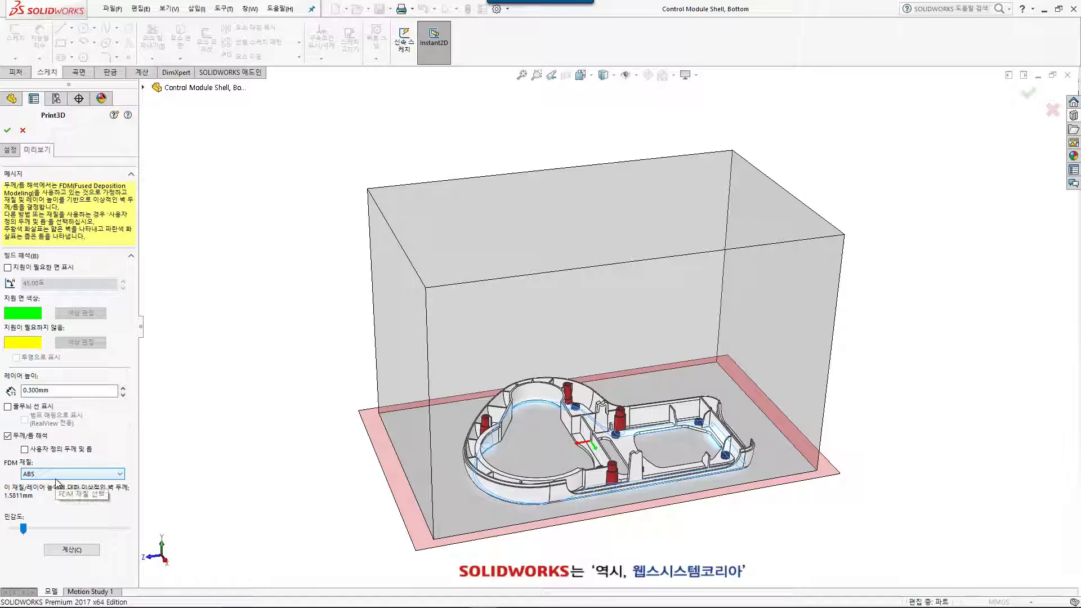
pyautogui.click(36, 450)
pyautogui.moveTo(119, 477); pyautogui.dragTo(1, 467)
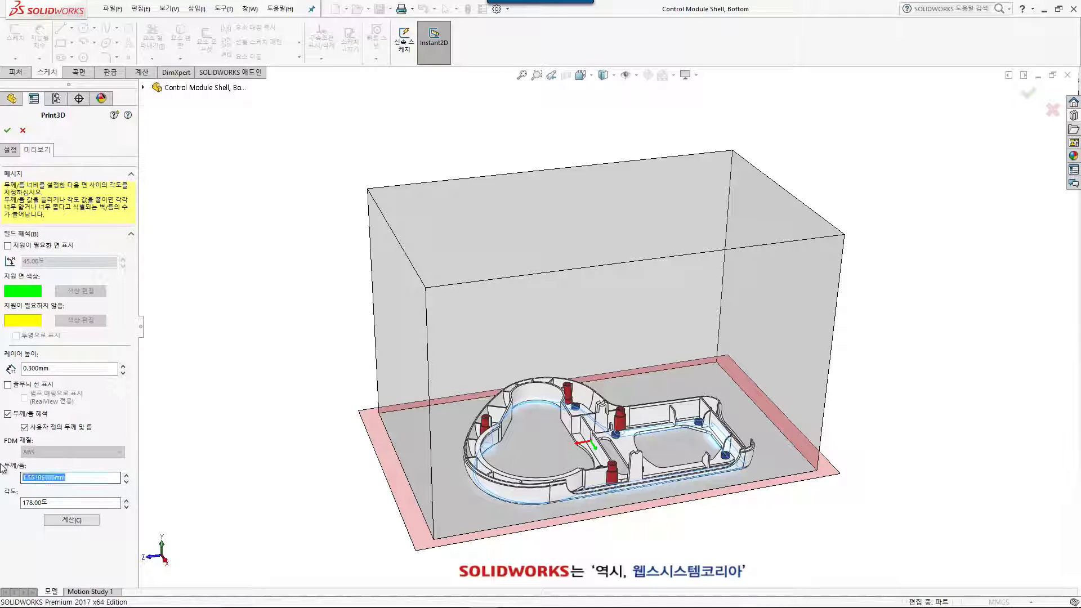
pyautogui.write('0.900mm')
pyautogui.click(64, 520)
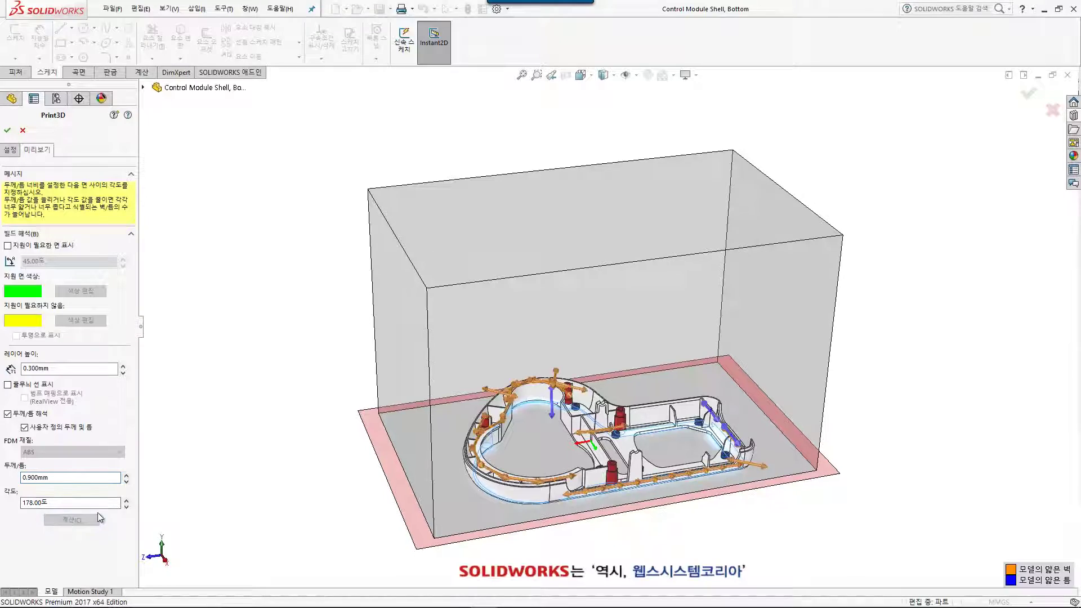
# - Zoom and orbit the shell to inspect the thin wall and gap markers
pyautogui.scroll(-3, 730, 416)
pyautogui.scroll(-3, 726, 417)
pyautogui.scroll(-3, 726, 417)
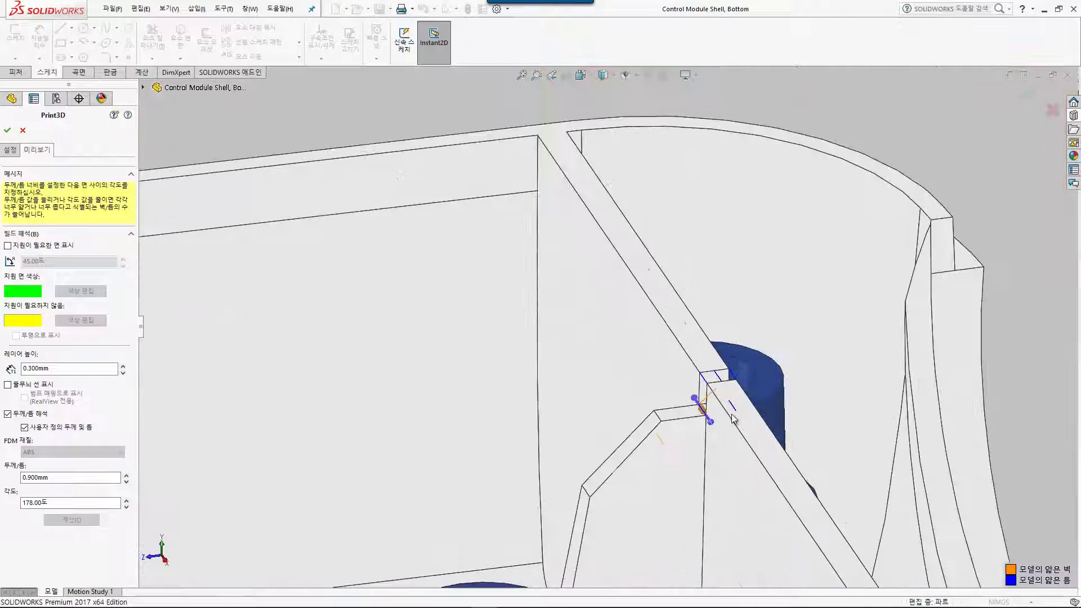
pyautogui.scroll(-2, 724, 418)
pyautogui.scroll(2, 724, 418)
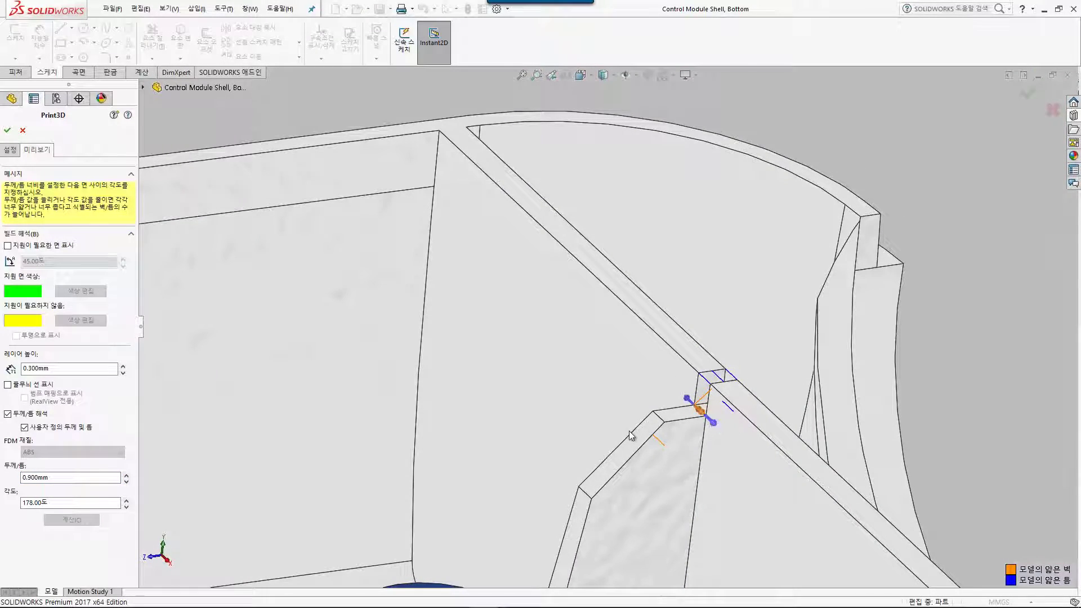
pyautogui.moveTo(720, 416)
pyautogui.mouseDown(button='middle')
pyautogui.moveTo(516, 439)
pyautogui.moveTo(952, 399)
pyautogui.mouseUp(button='middle')
pyautogui.scroll(8, 517, 439)
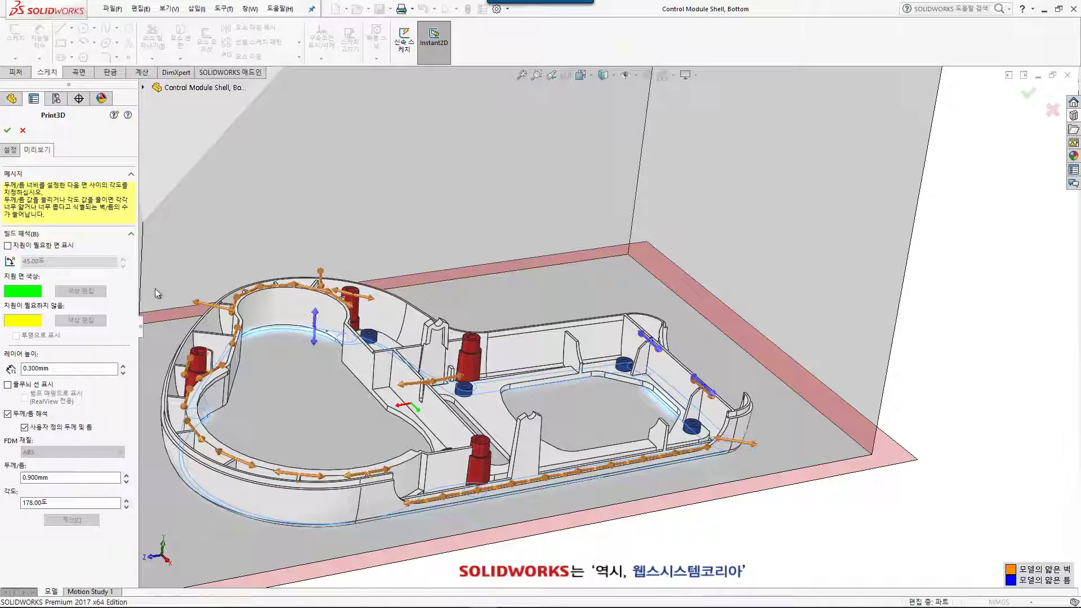
# - Highlight support-needed faces at 45.00° in a transparent preview, then close Print3D
pyautogui.click(8, 246)
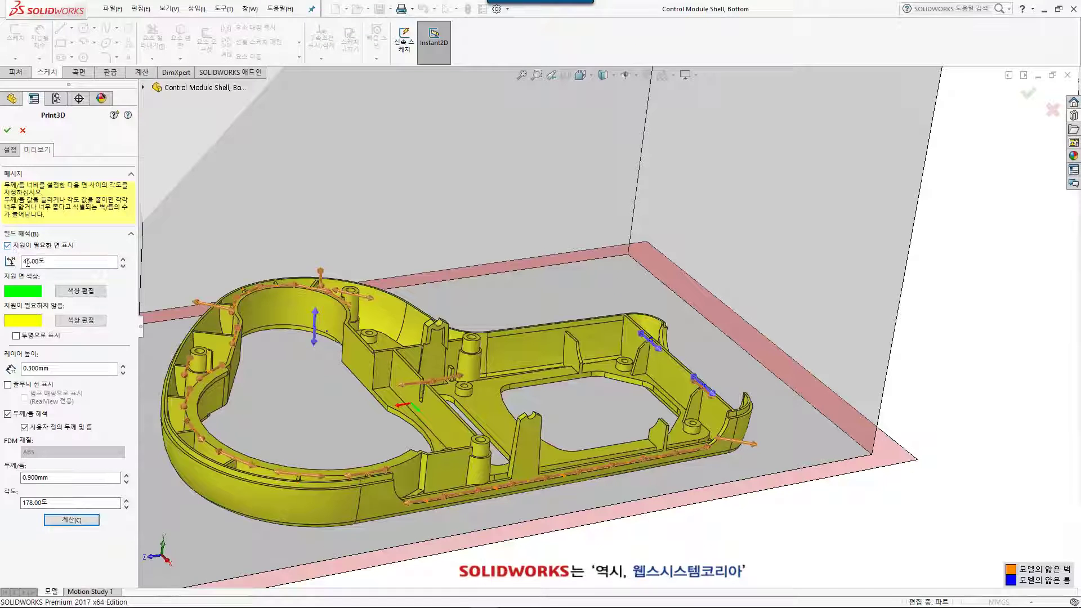
pyautogui.click(26, 336)
pyautogui.moveTo(527, 381)
pyautogui.mouseDown(button='middle')
pyautogui.moveTo(529, 367)
pyautogui.moveTo(481, 360)
pyautogui.mouseUp(button='middle')
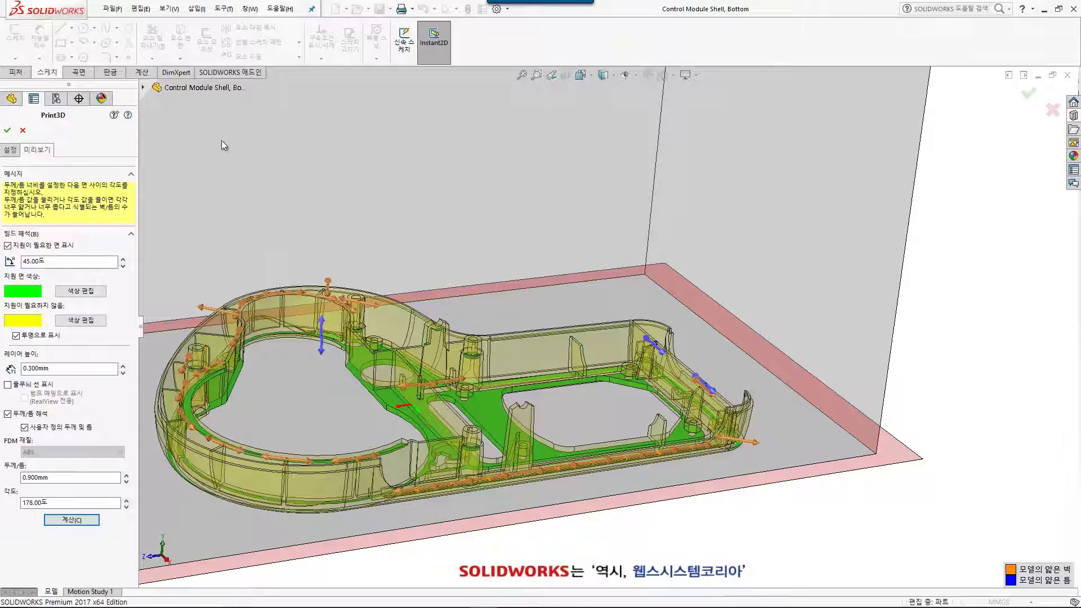
pyautogui.click(7, 130)
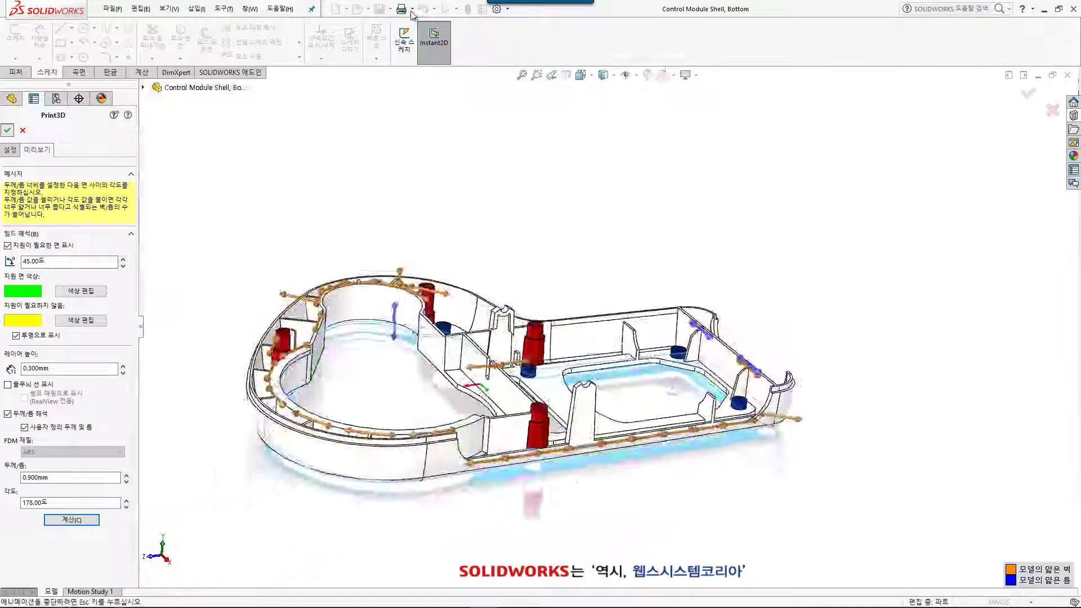
pyautogui.click(390, 8)
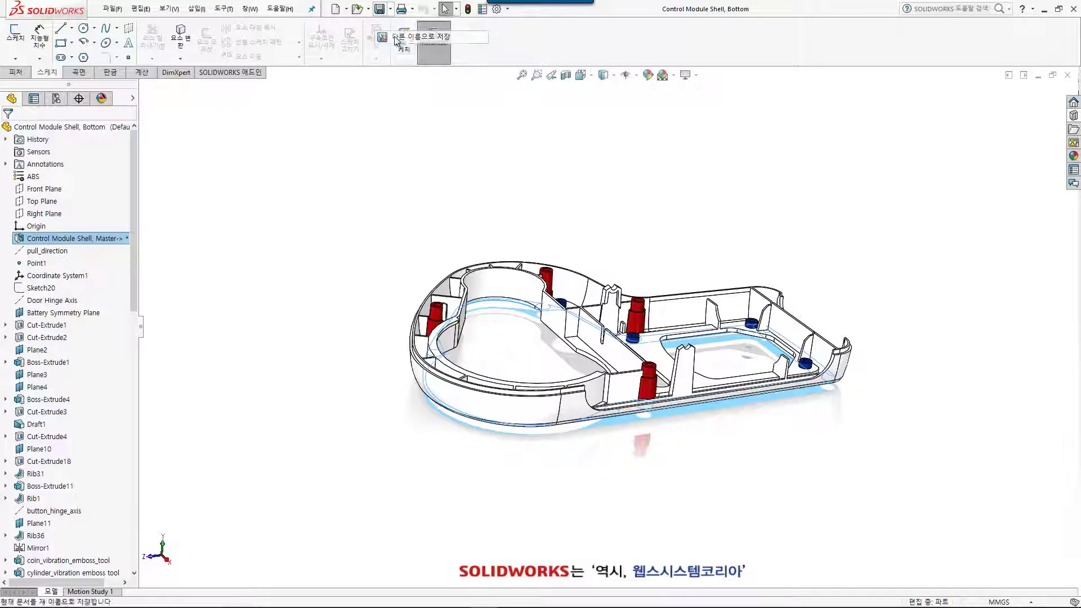
# - Save a copy as 3D Manufacturing Format (*.3mf), reviewing then cancelling the 3MF export options
pyautogui.click(397, 37)
pyautogui.click(133, 314)
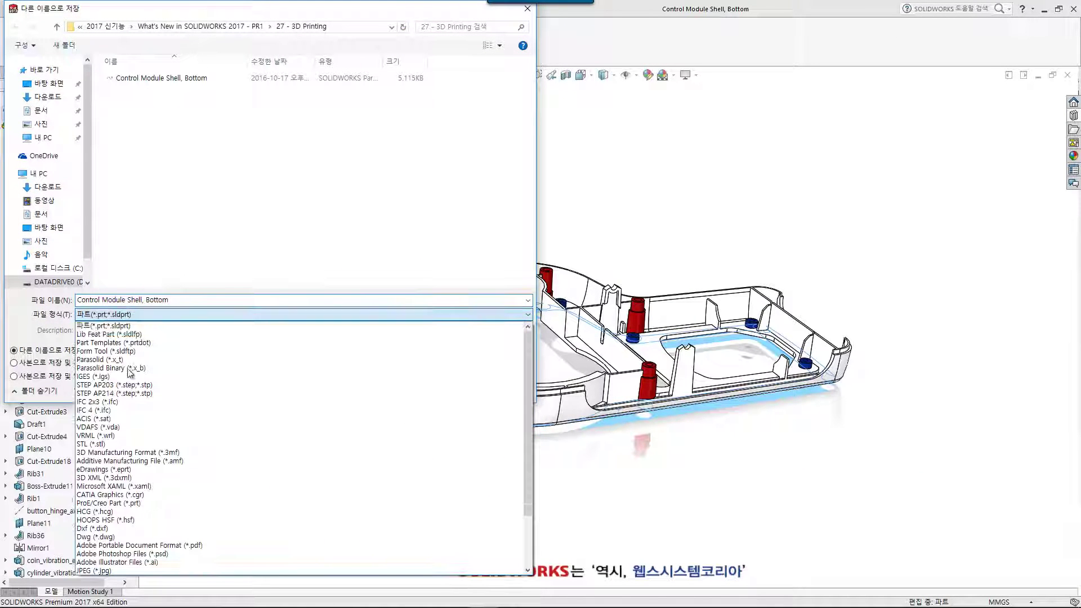
pyautogui.click(111, 452)
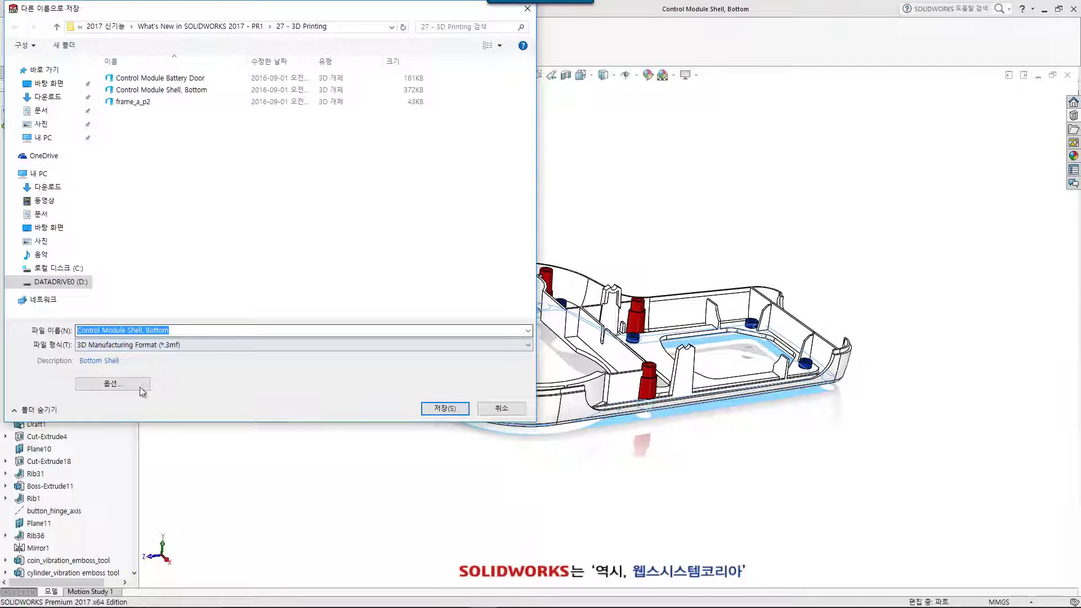
pyautogui.click(131, 388)
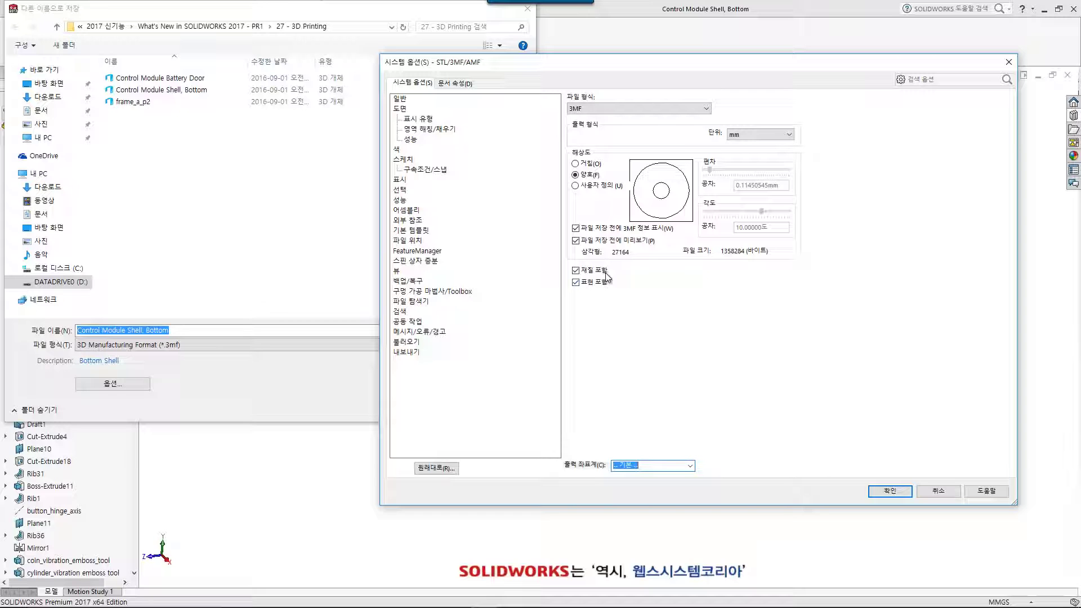
pyautogui.click(937, 493)
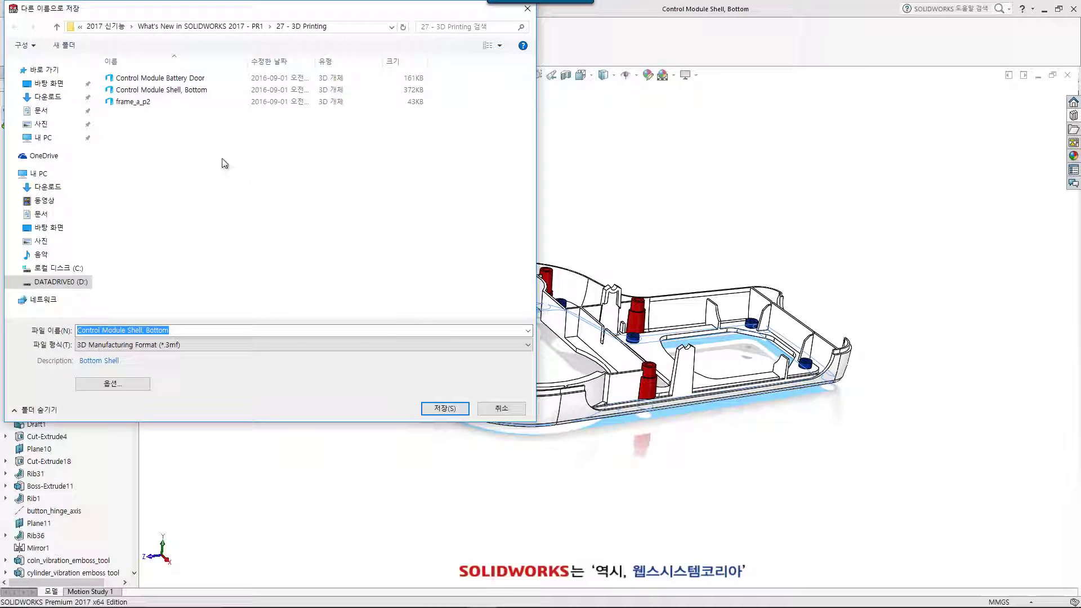
# - Save the 3MF and open Control Module Shell, Bottom from 27 - 3D Printing in 3D Builder
pyautogui.click(503, 408)
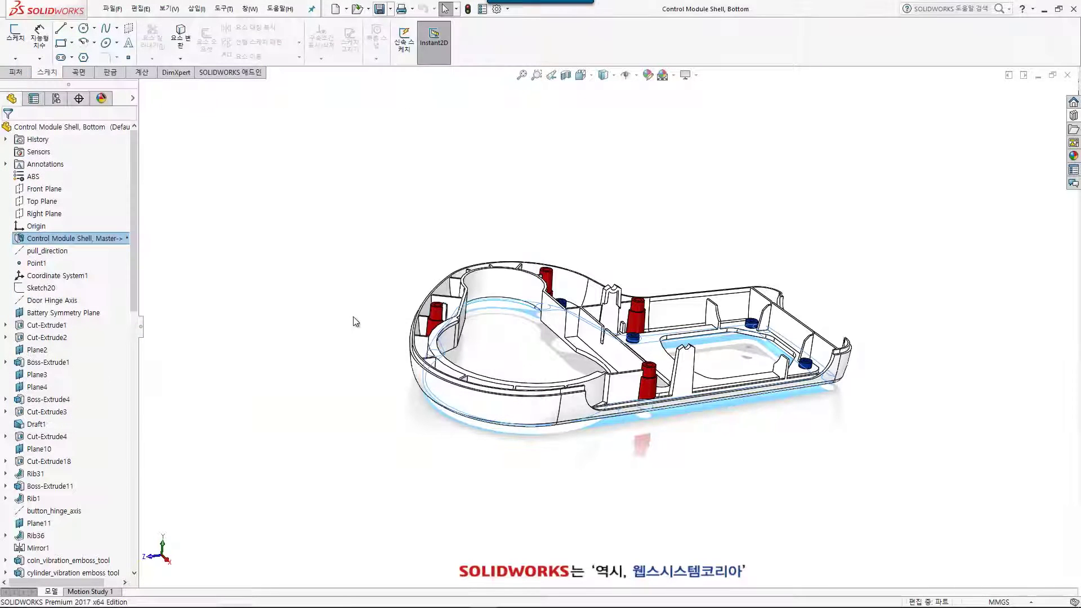
pyautogui.click(290, 603)
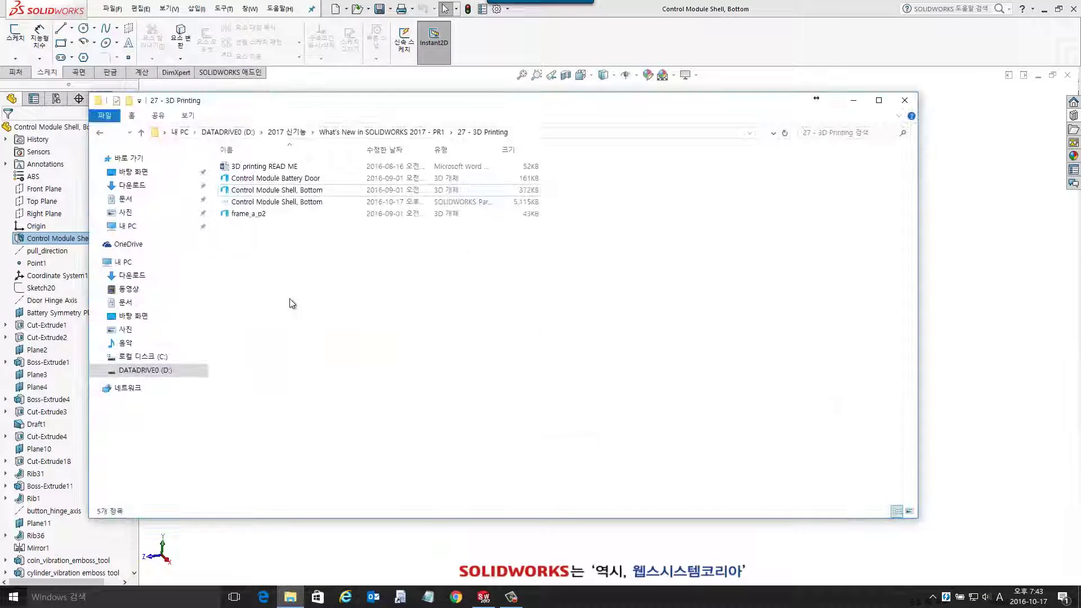
pyautogui.click(281, 193)
pyautogui.doubleClick(280, 193)
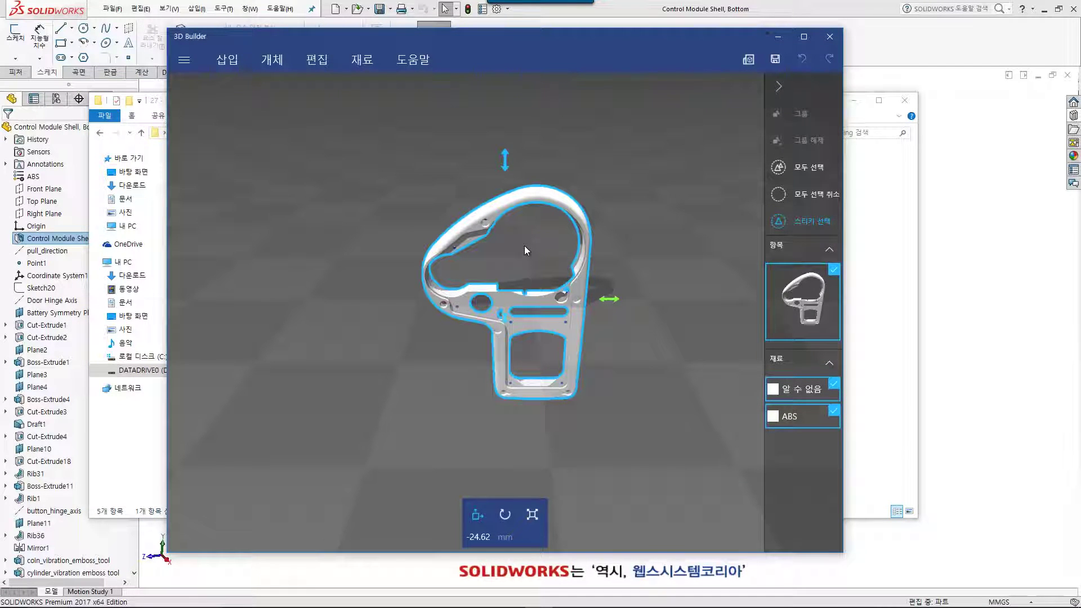
# - Rotate the shell 90° on the vertical ring so it lies flat, open side up
pyautogui.click(504, 512)
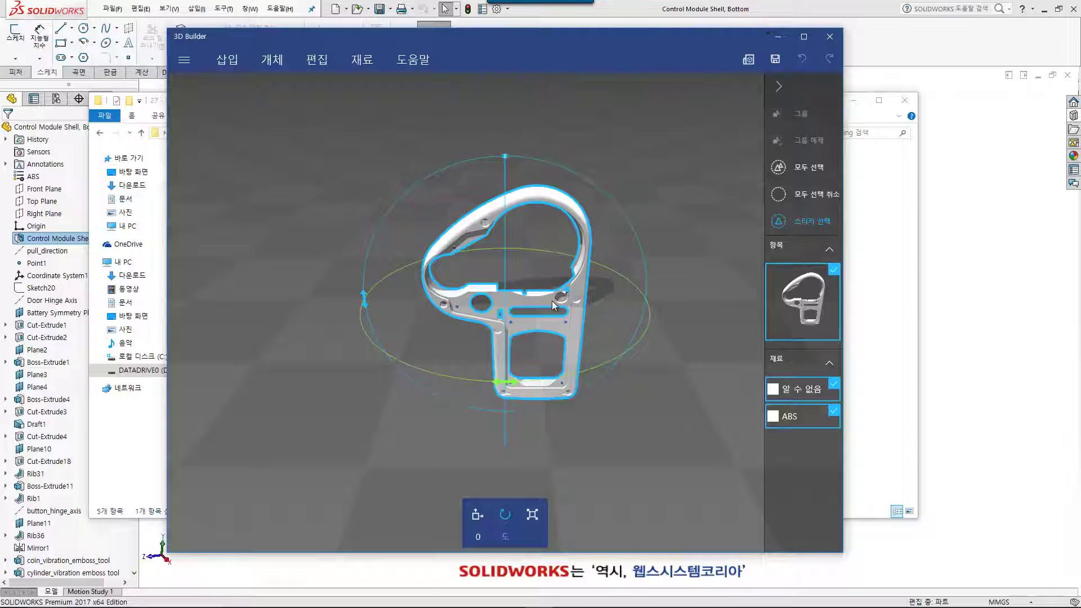
pyautogui.moveTo(552, 304); pyautogui.dragTo(474, 158, button='right')
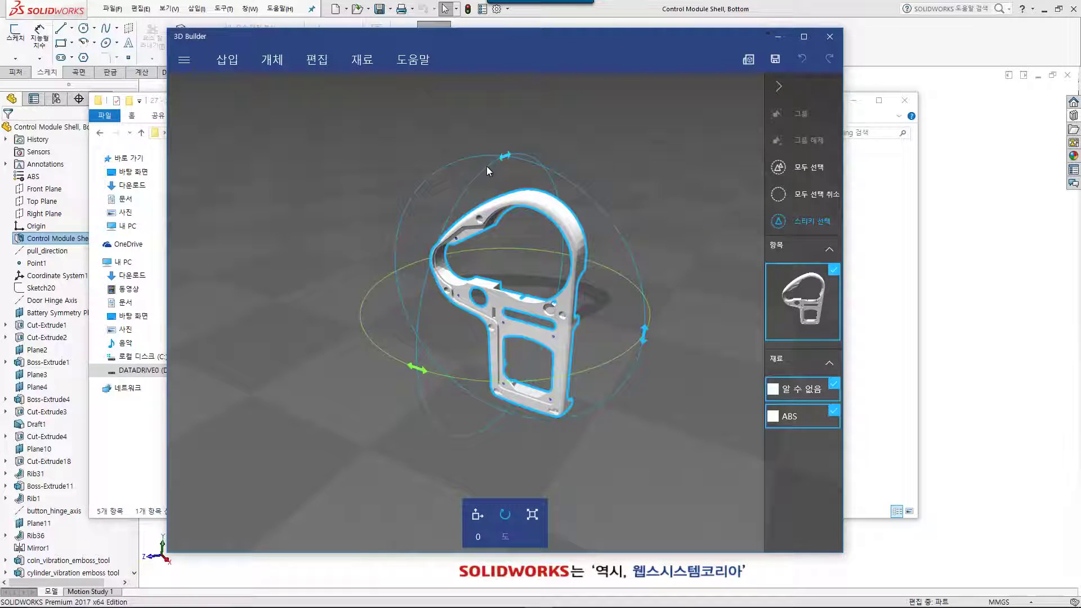
pyautogui.click(503, 157)
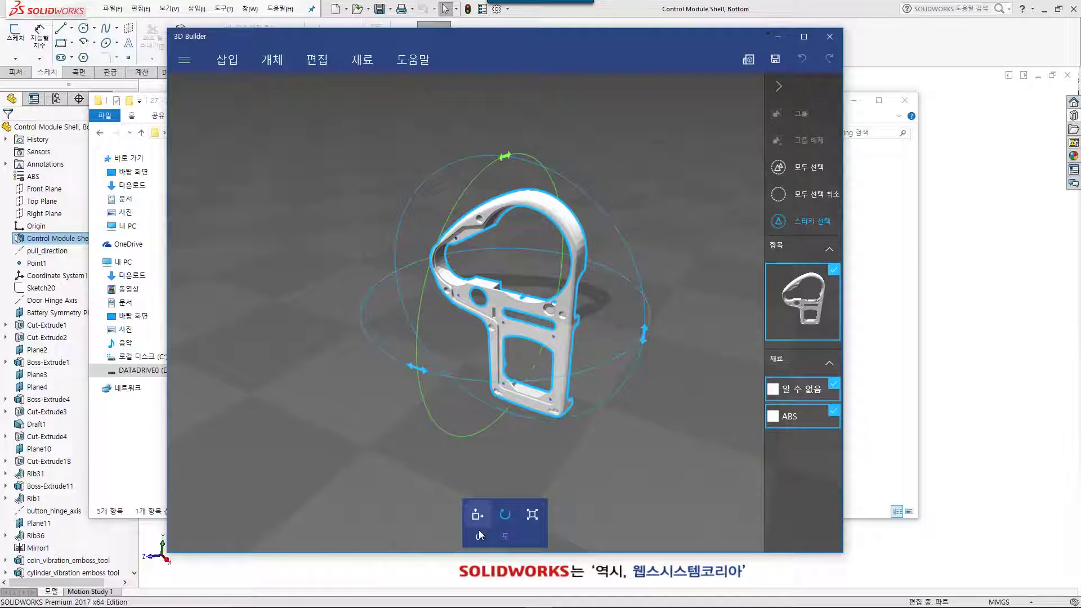
pyautogui.click(480, 535)
pyautogui.write('90')
pyautogui.press('Return')
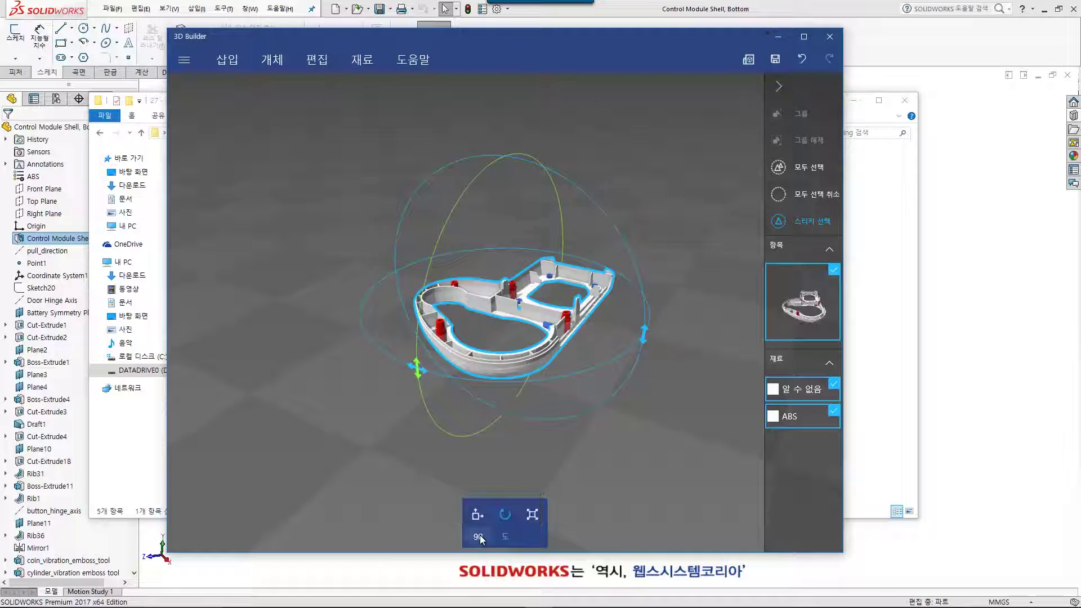
# - Open 3D Print for the shell, with the 3D print service as the printer
pyautogui.click(748, 59)
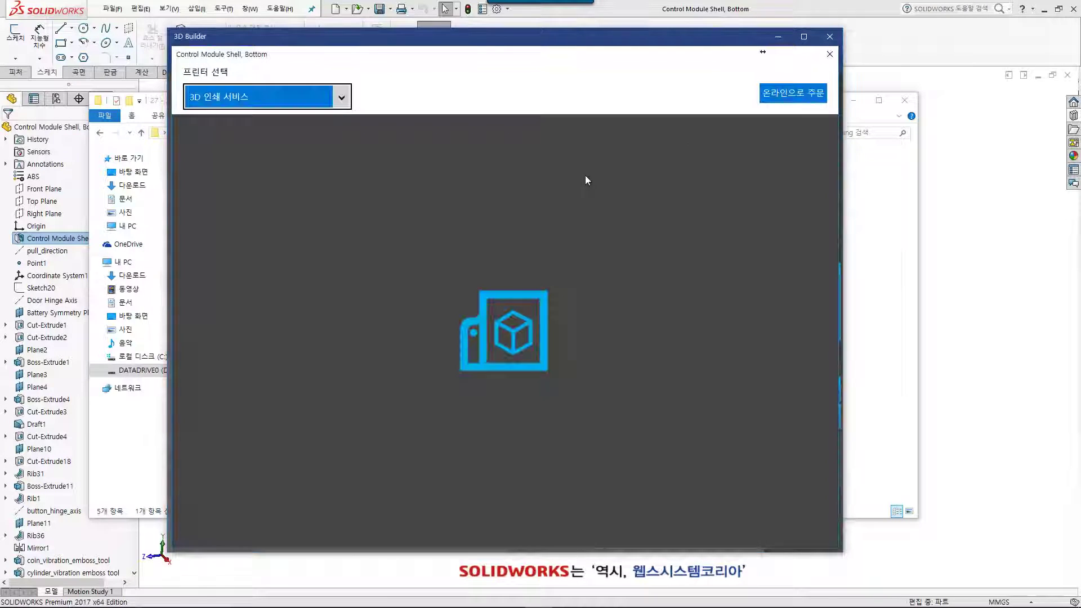